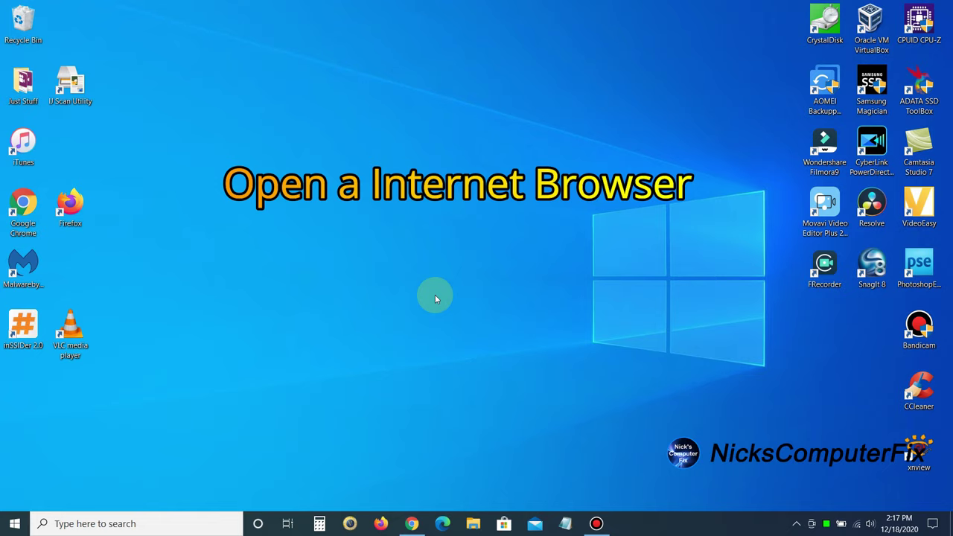
Search Google for 'zoom' from Chrome's address bar.
click(412, 525)
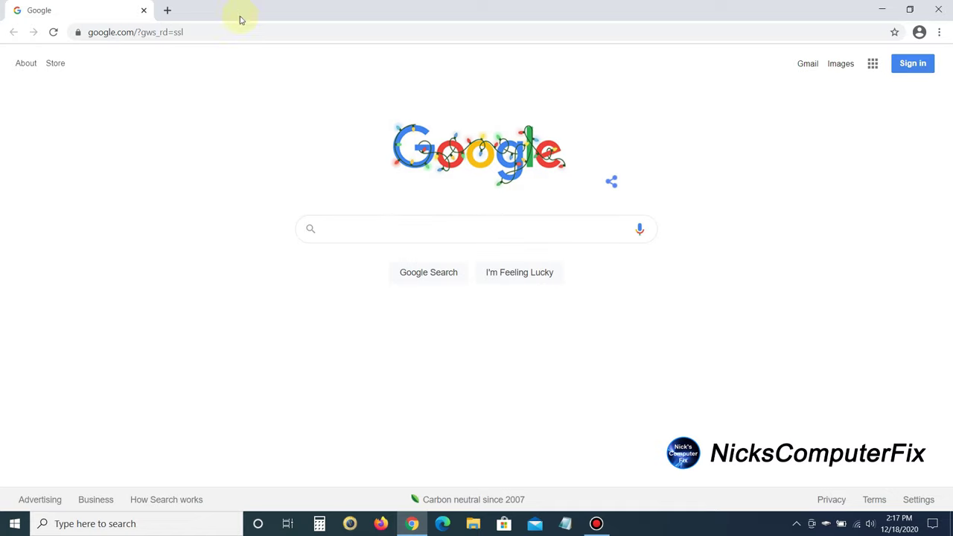
click(201, 31)
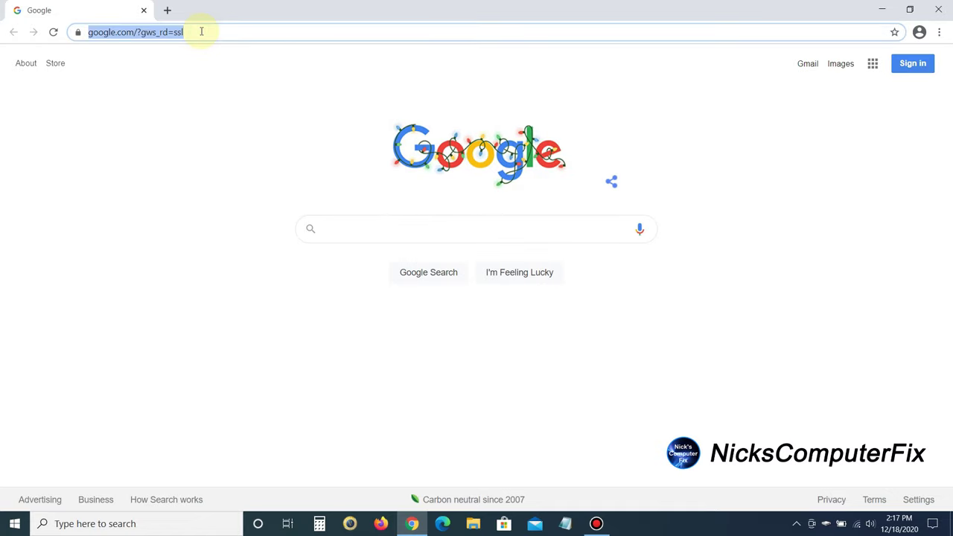
text(zoom)
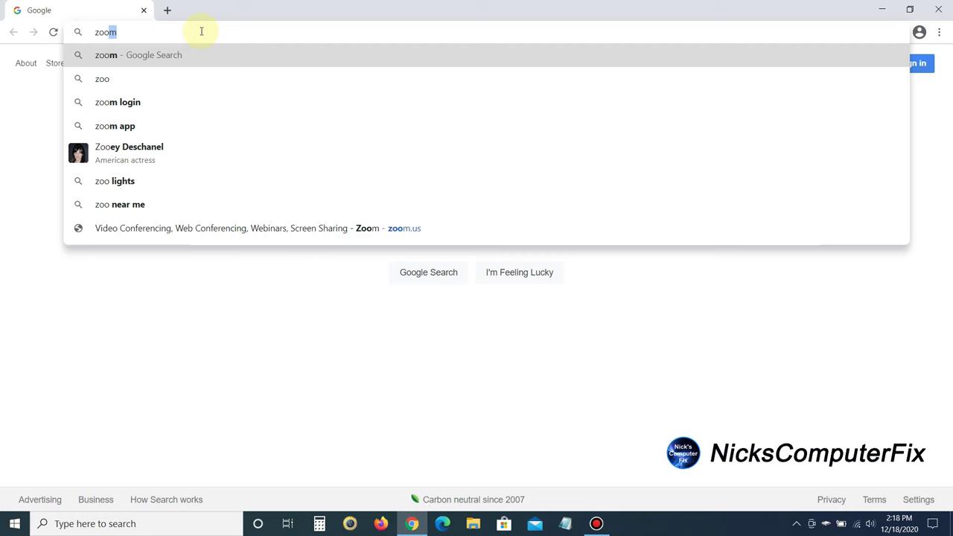
key(Return)
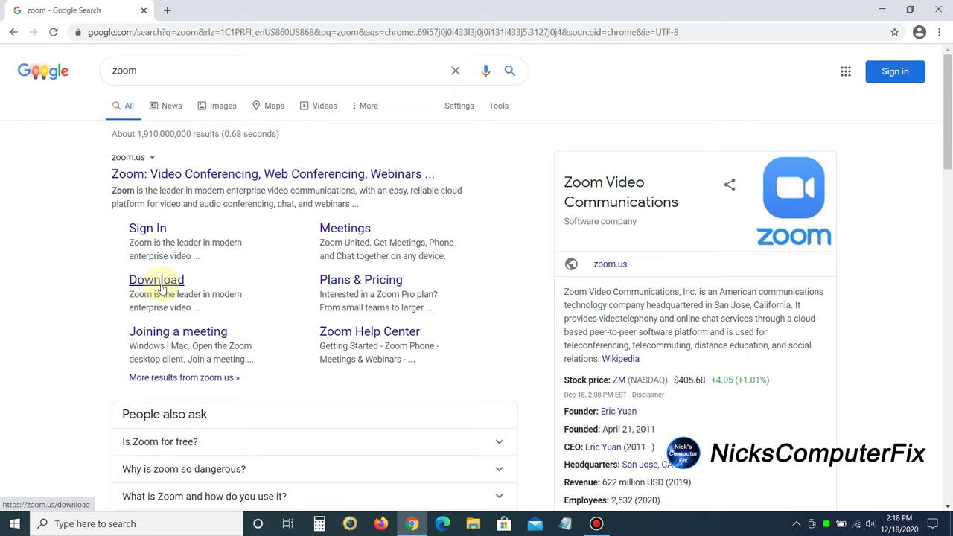
Go to the zoom.us Download sitelink and opt out of the cookie banner.
click(162, 289)
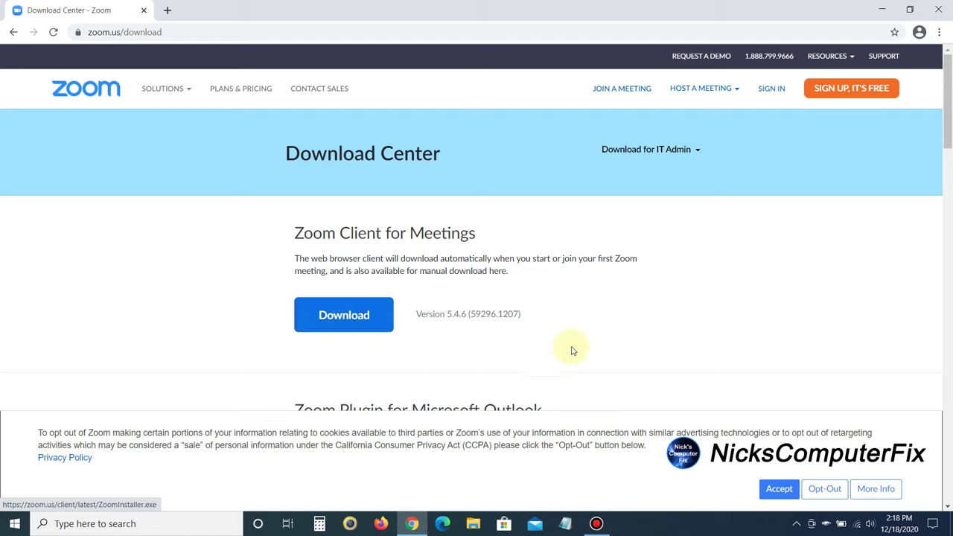
click(827, 491)
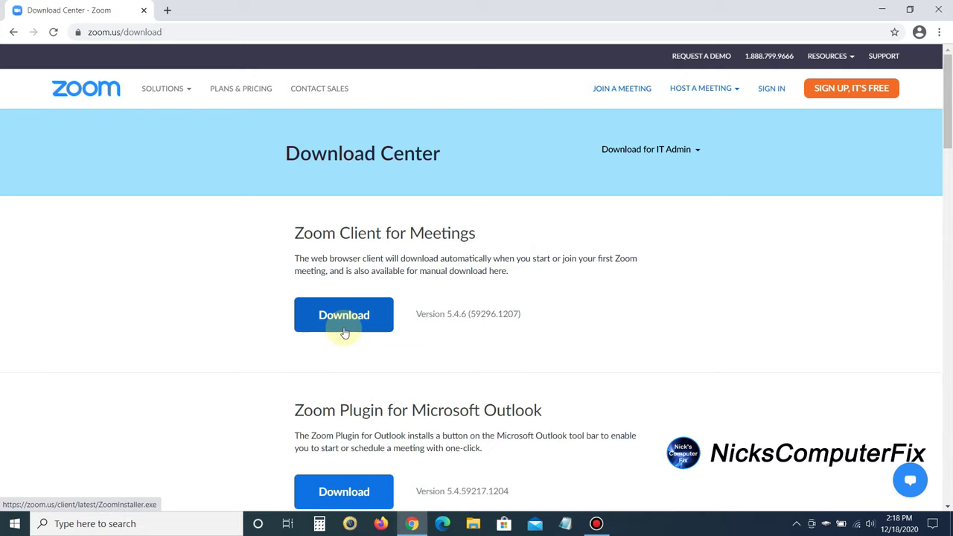
Scroll down the Download Center to Zoom Plugin for Skype for Business (version 5.2.44882.0827) and click its Download.
scroll(345, 333, down, 1)
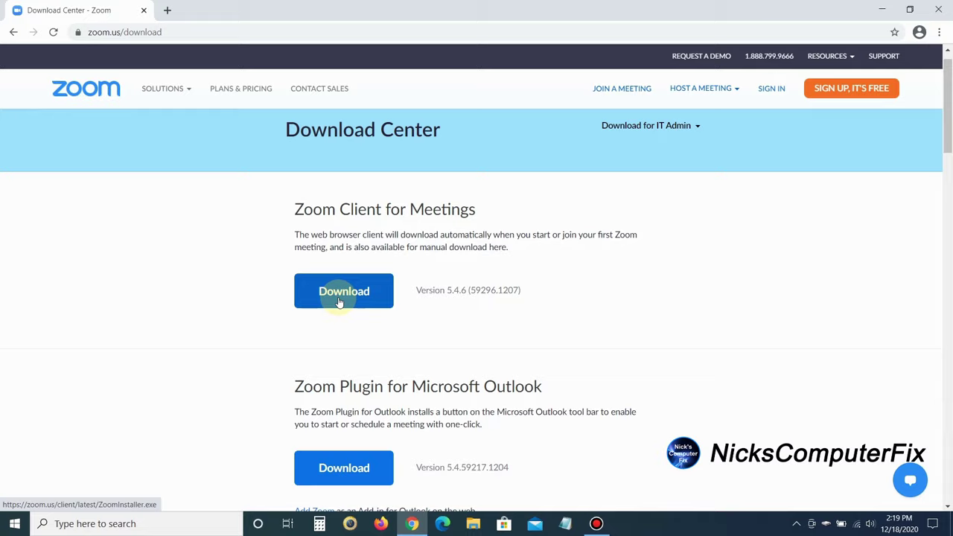
scroll(338, 301, down, 3)
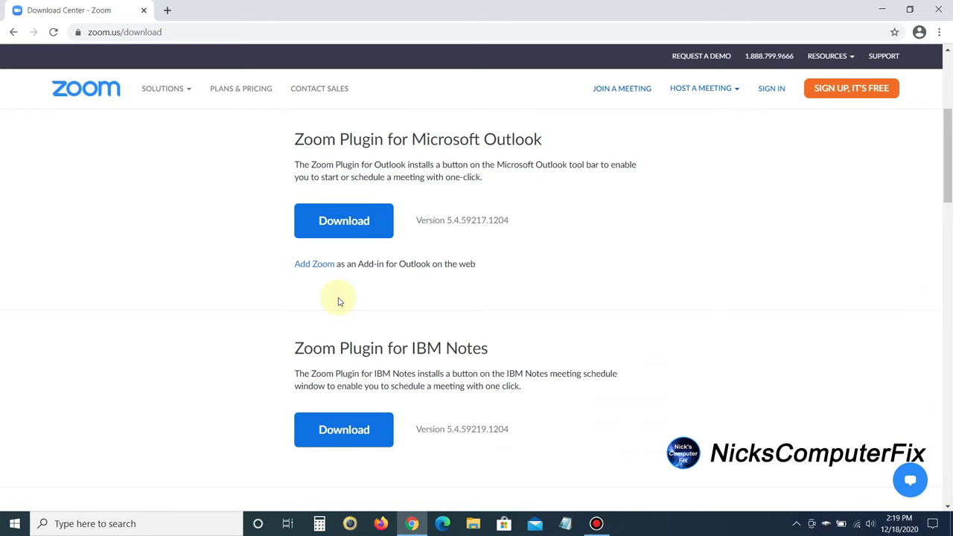
scroll(339, 301, down, 2)
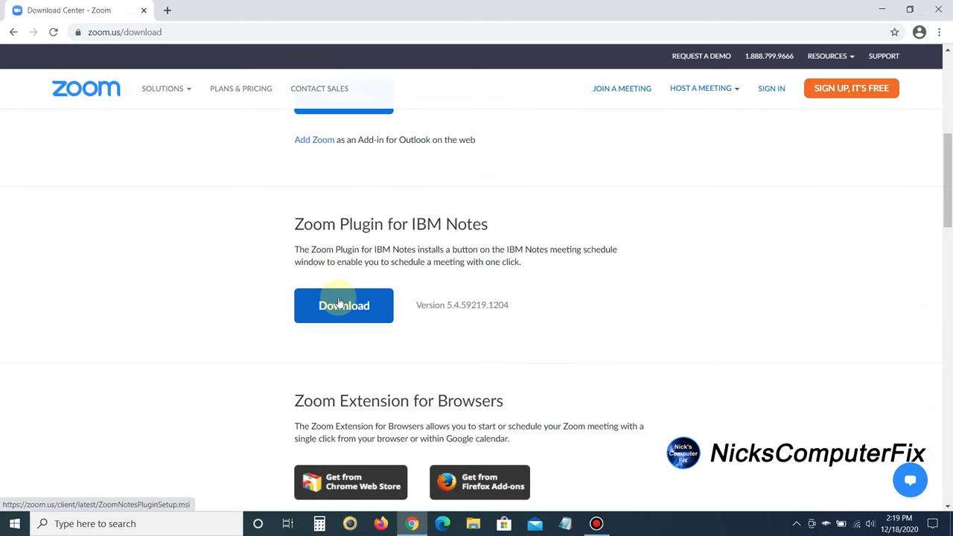
scroll(339, 302, down, 3)
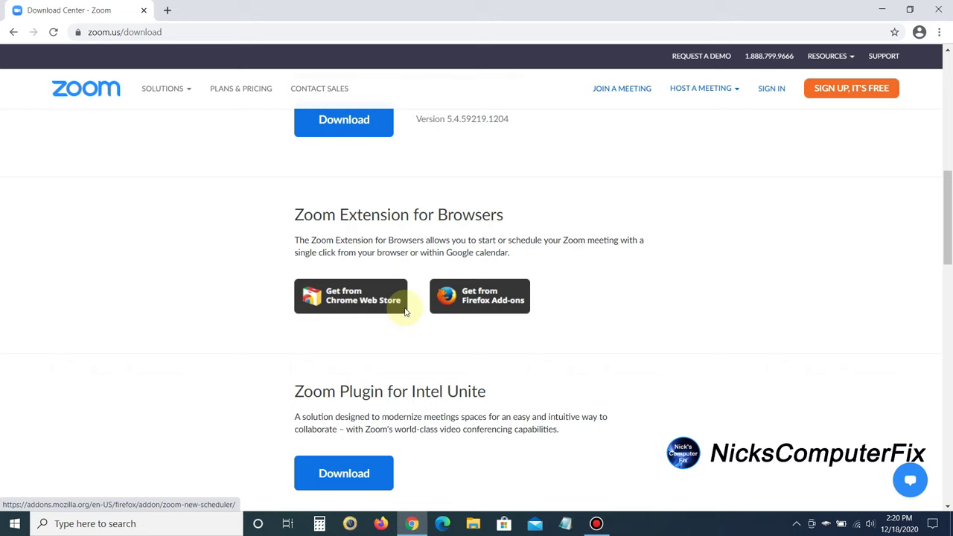
scroll(387, 316, down, 3)
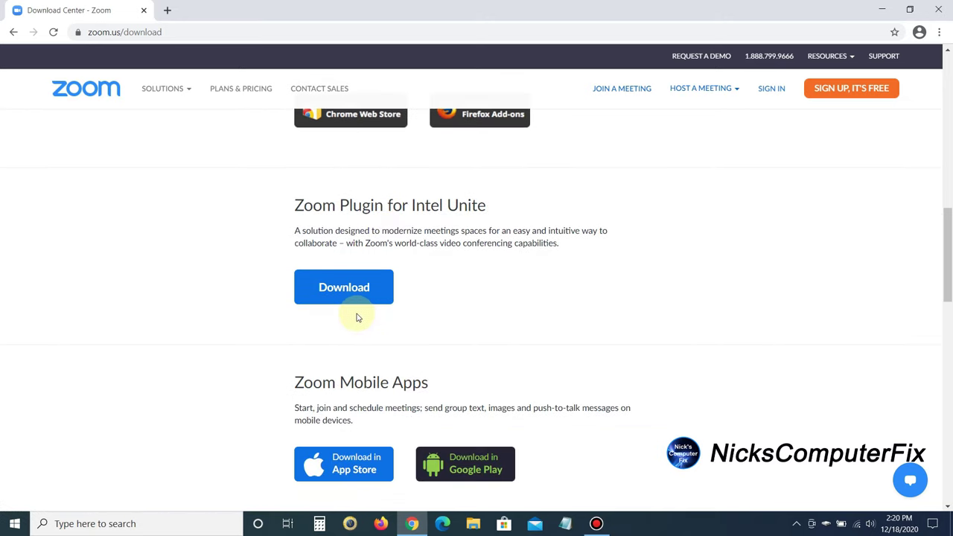
scroll(355, 317, down, 3)
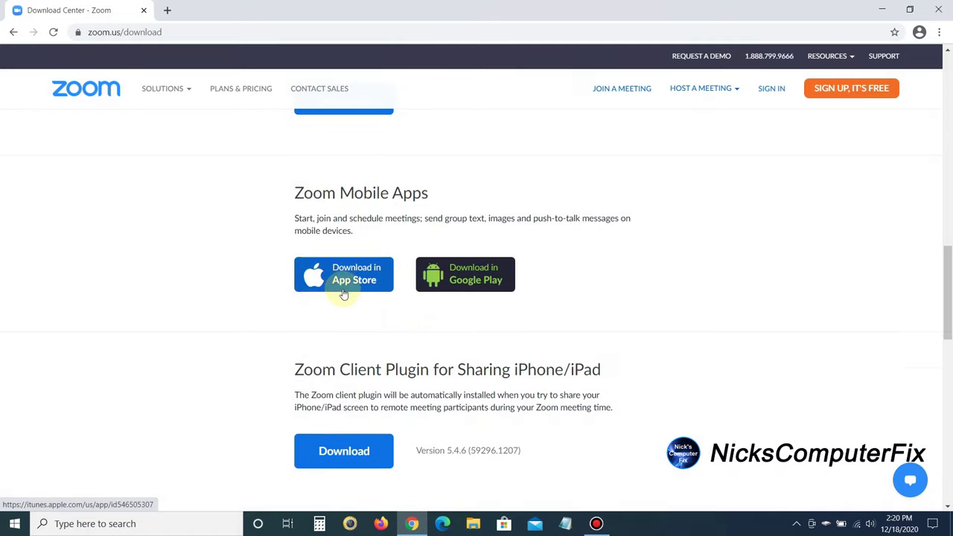
scroll(343, 294, down, 3)
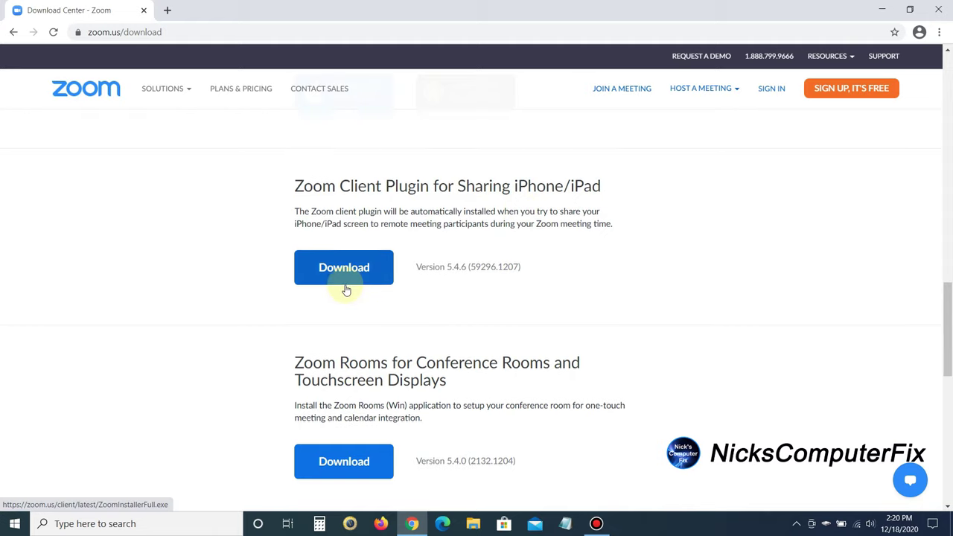
scroll(345, 281, down, 2)
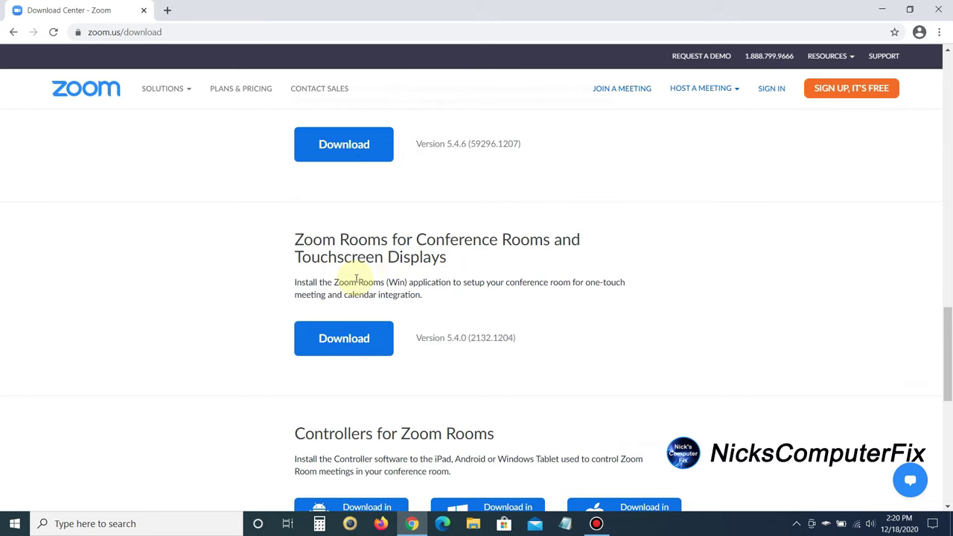
scroll(356, 279, down, 2)
scroll(356, 278, down, 1)
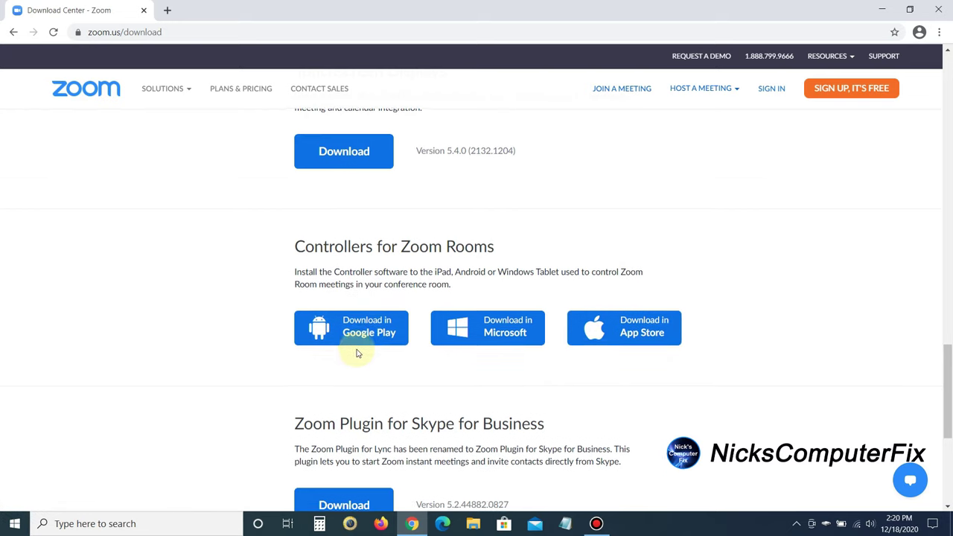
scroll(357, 353, down, 2)
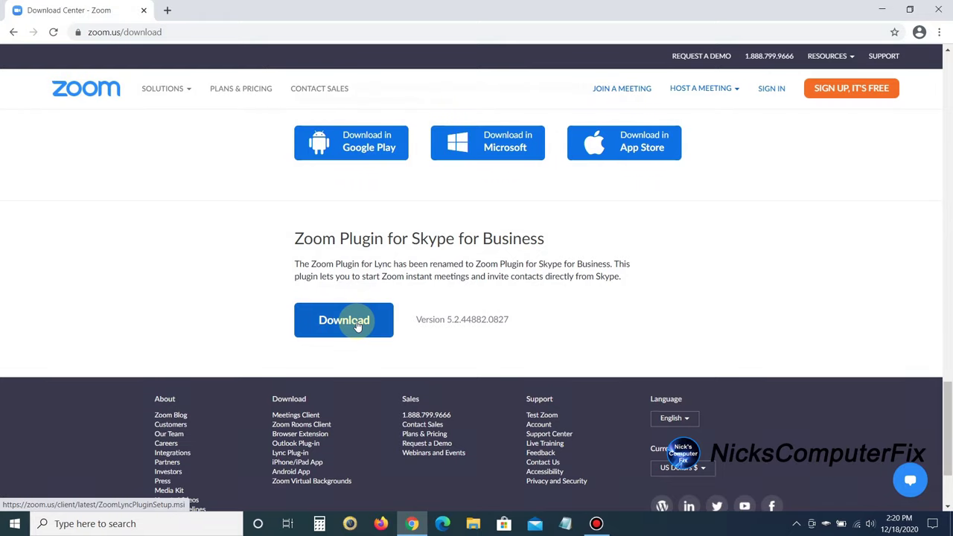
click(359, 328)
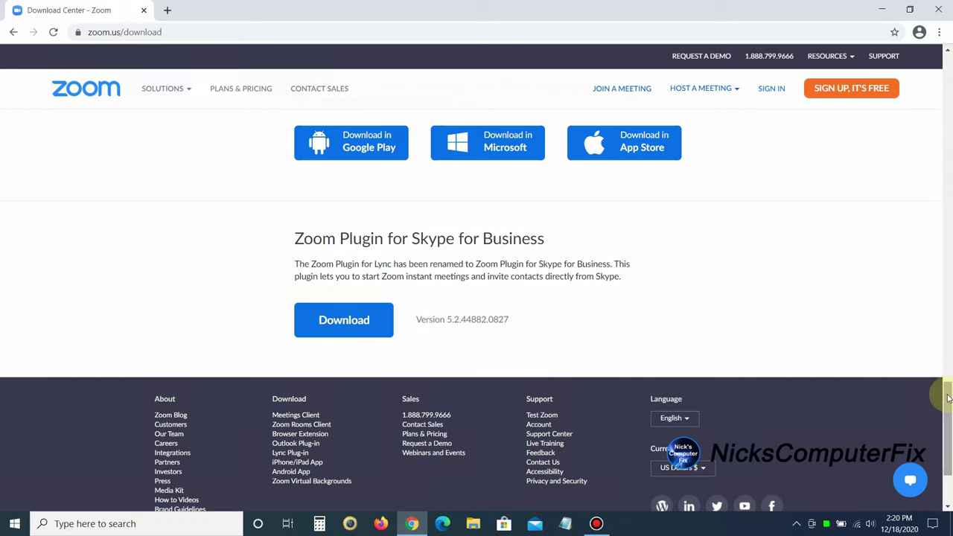
Return to the top of the page and download ZoomInstaller.exe for Zoom Client for Meetings.
drag(947, 417, 945, 90)
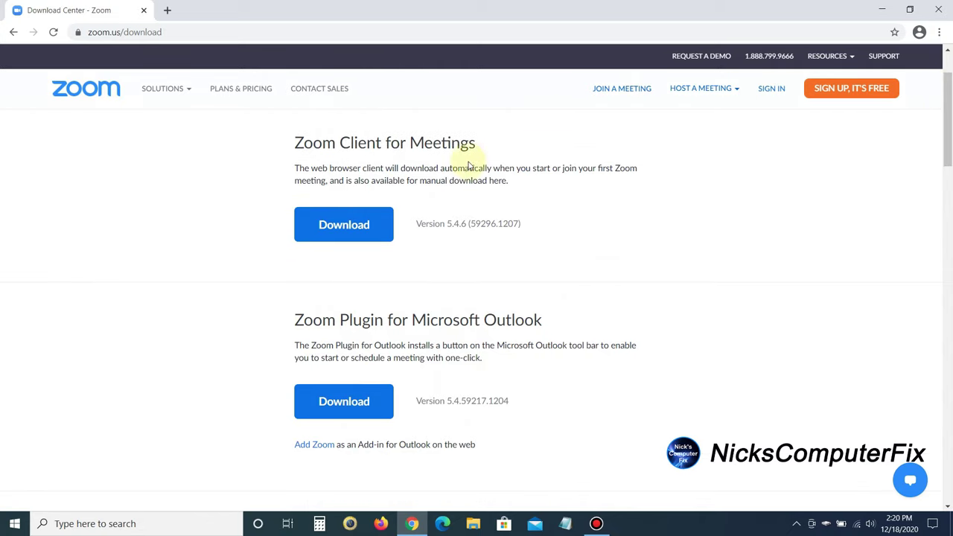
scroll(406, 211, up, 1)
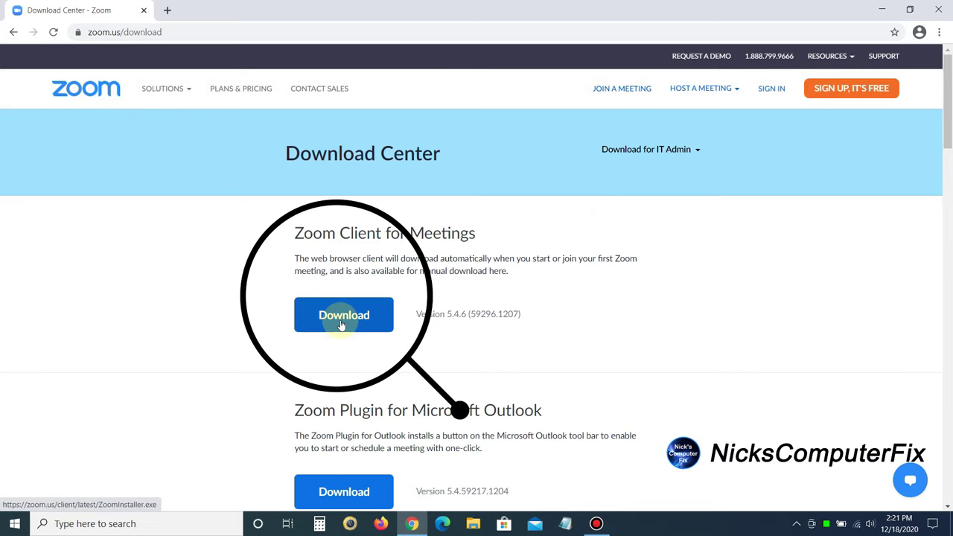
click(342, 325)
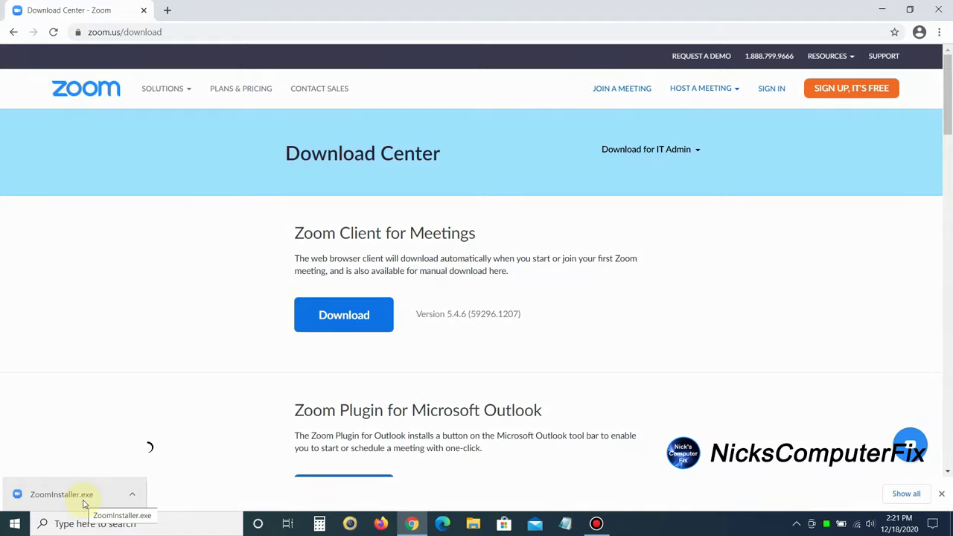
Run ZoomInstaller.exe to install Zoom Cloud Meetings 5.4.6, then bring Chrome back to the front.
click(85, 504)
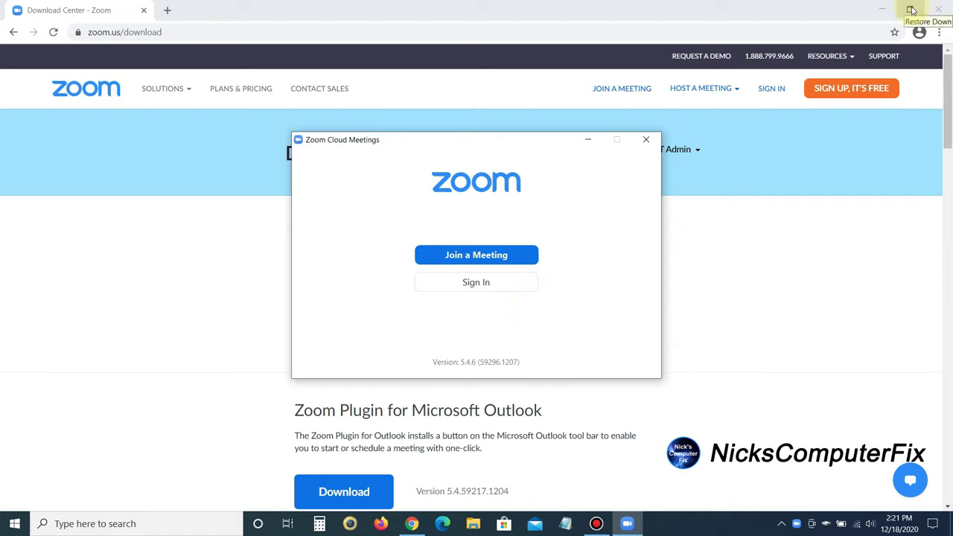
click(912, 9)
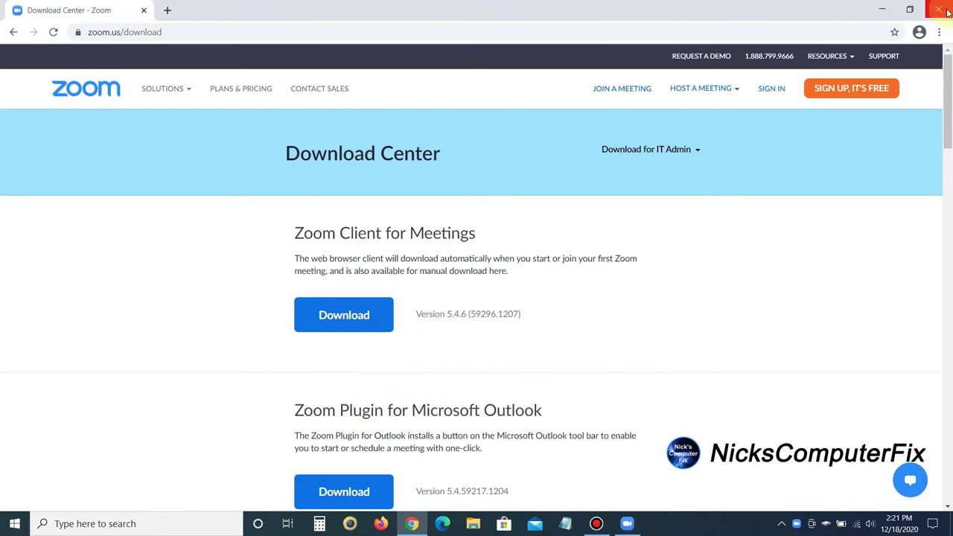
With Chrome minimized, open Zoom's Join a Meeting dialog and paste the meeting ID into its first field.
click(884, 10)
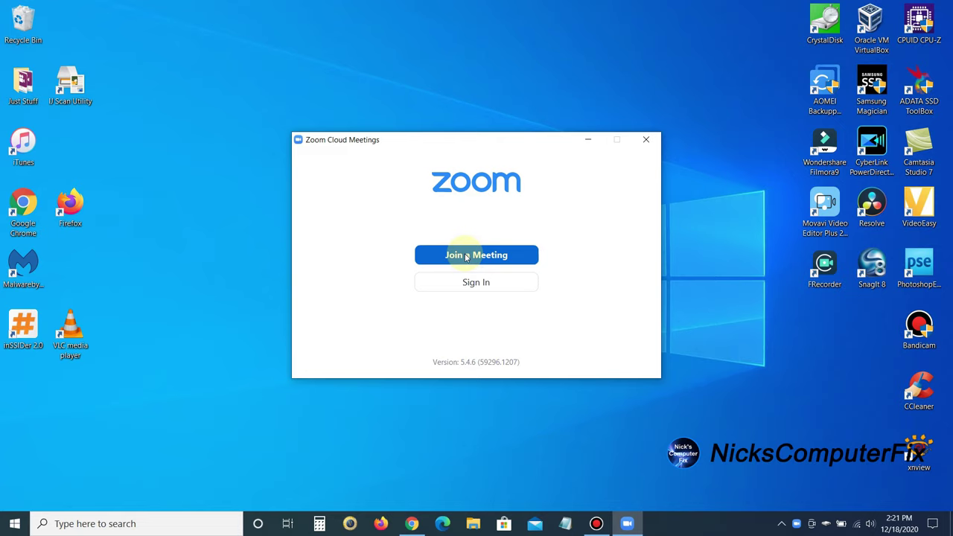
click(466, 257)
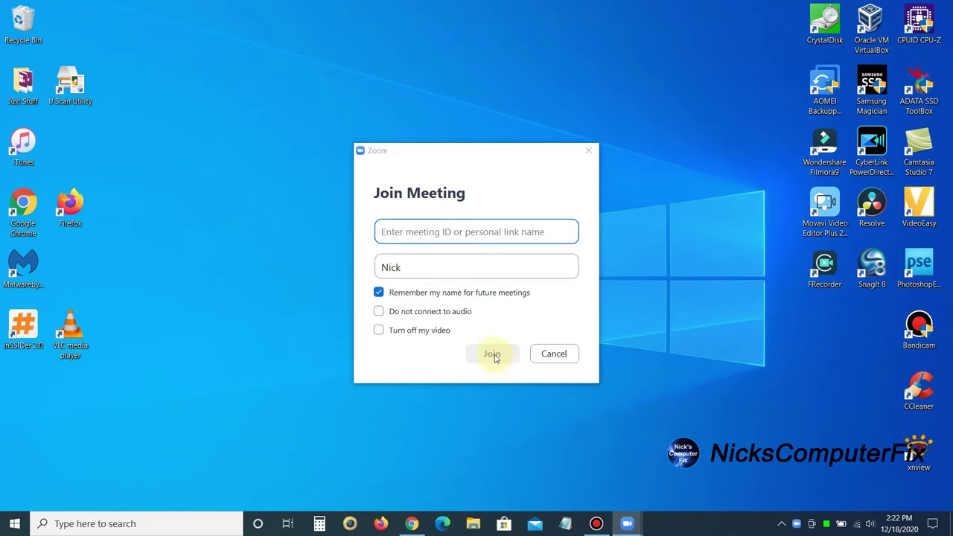
click(390, 227)
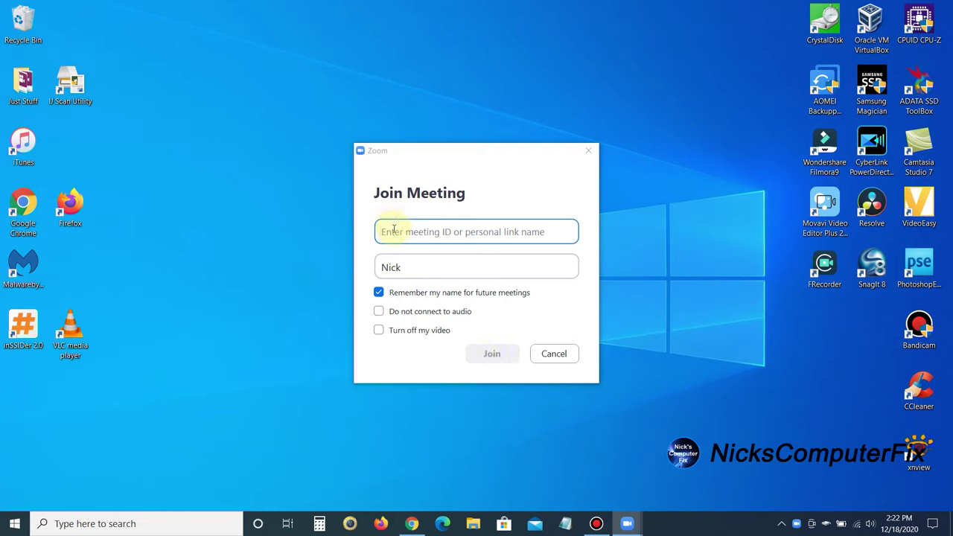
key(ctrl+v)
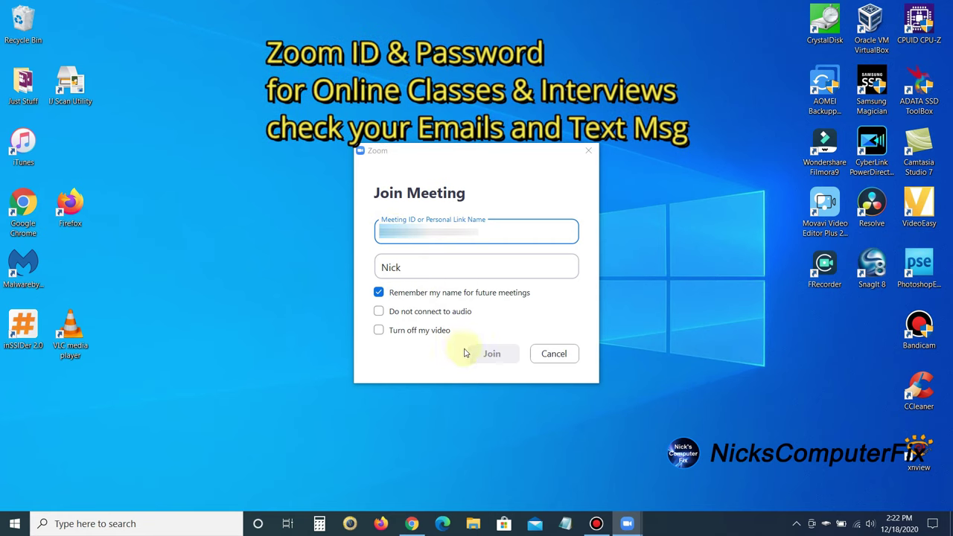
click(492, 357)
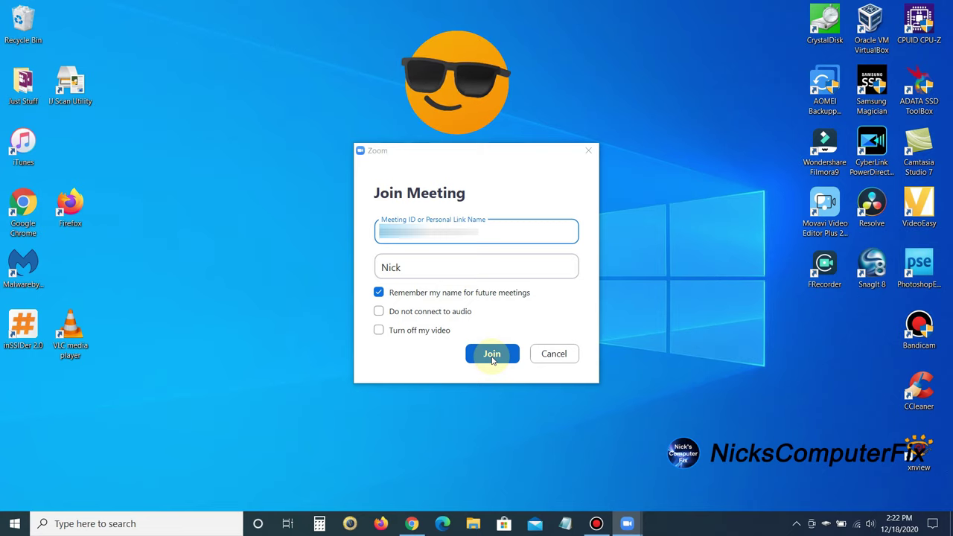
Cancel the Join Meeting dialog to return to Zoom's start window.
click(553, 351)
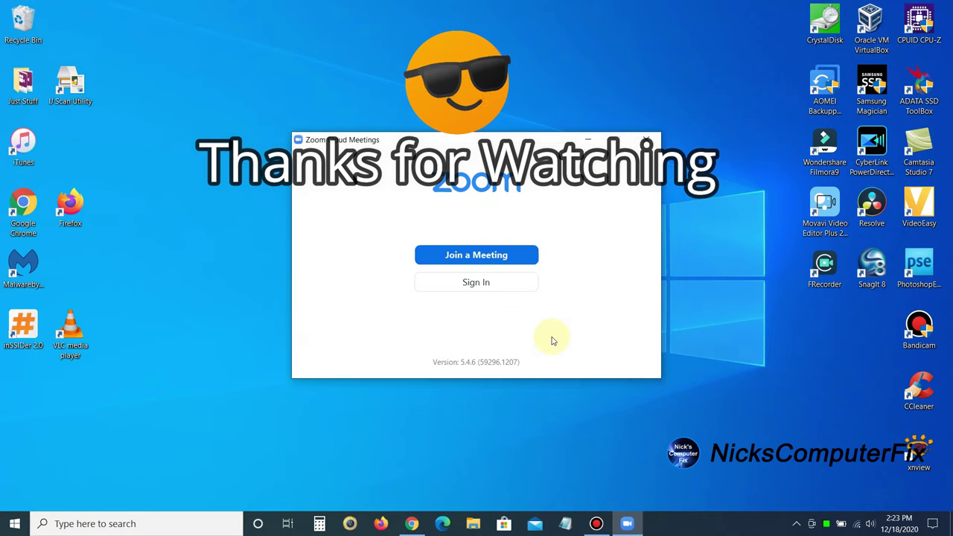